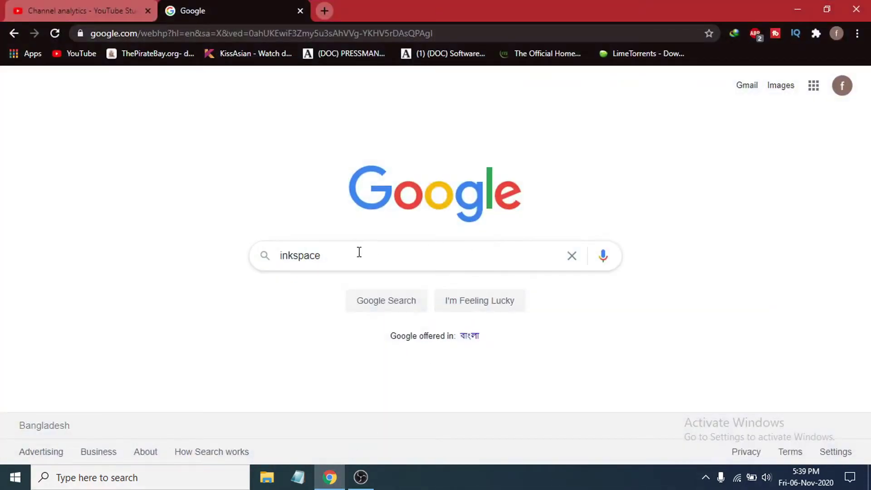
Search Google for 'inkspace' and open the 'Inkscape: Draw Freely' inkscape.org result
left_click(326, 257)
key("Return")
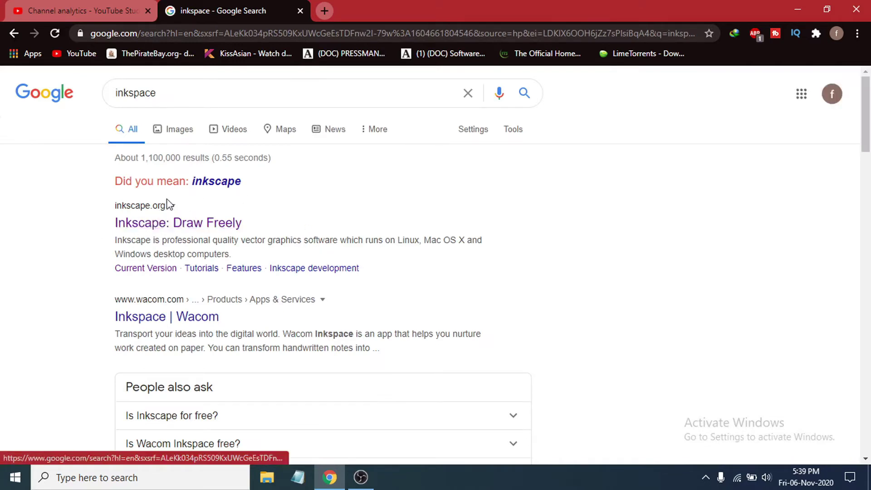
left_click(151, 226)
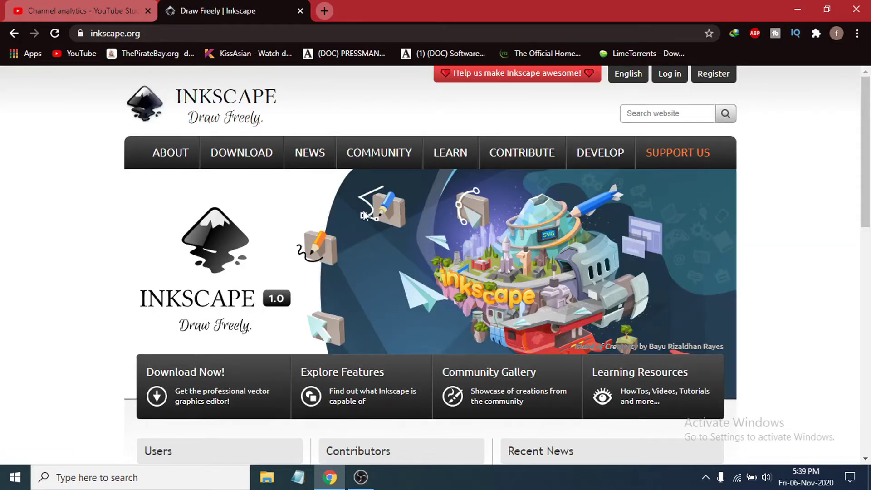
Go from the inkscape.org homepage to the current release's download page
mouse_move(231, 161)
scroll(378, 214, "down", 1)
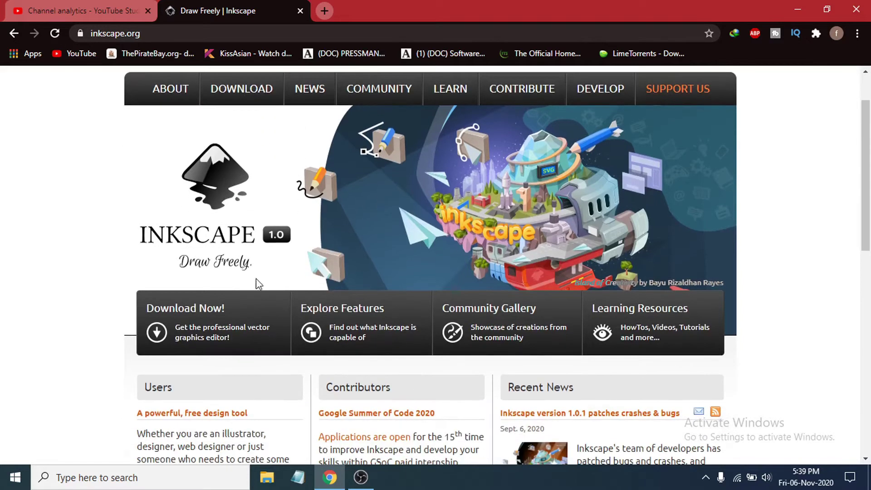
left_click(196, 331)
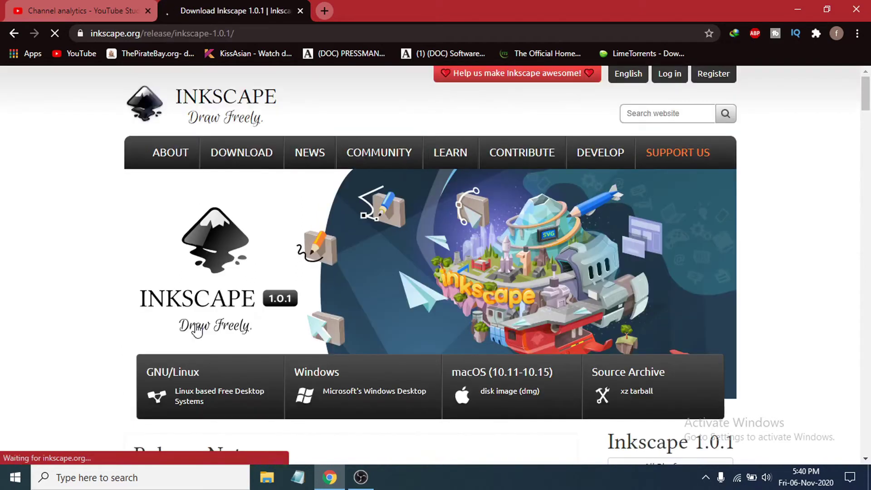
Choose the Windows build on the Inkscape 1.0.1 release page
scroll(381, 300, "down", 1)
scroll(380, 296, "down", 2)
scroll(341, 287, "up", 3)
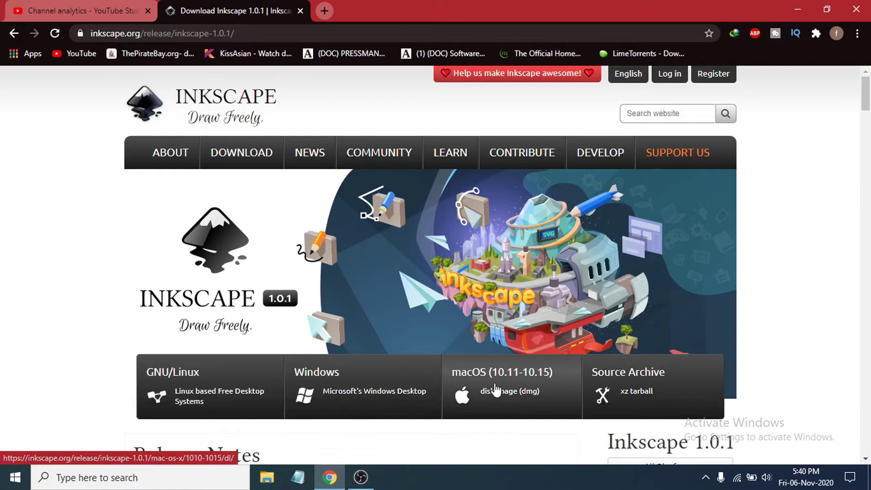
scroll(331, 381, "down", 2)
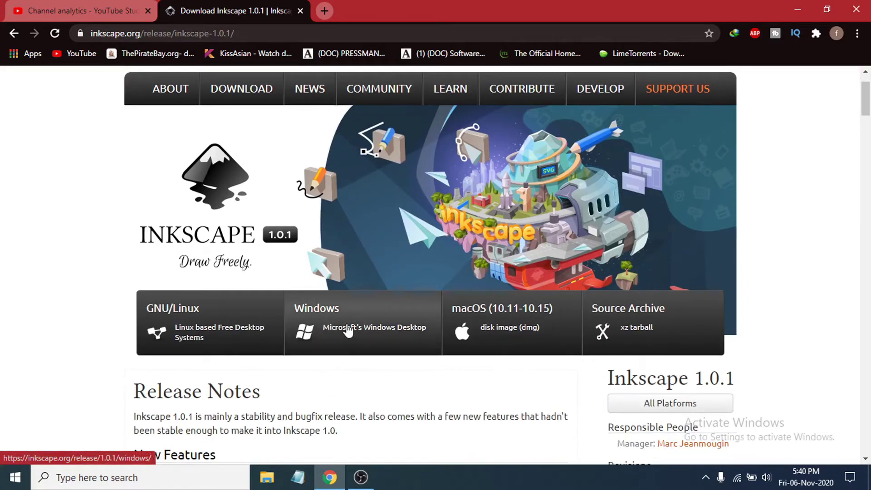
left_click(348, 332)
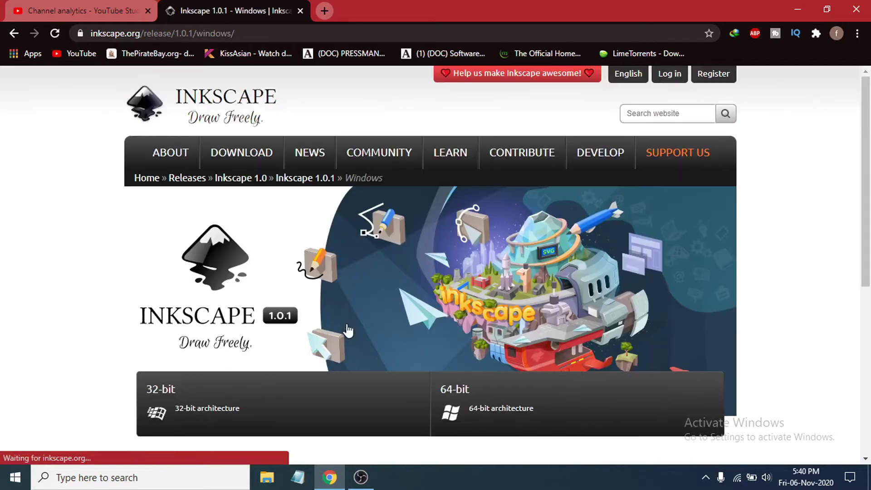
scroll(348, 331, "down", 2)
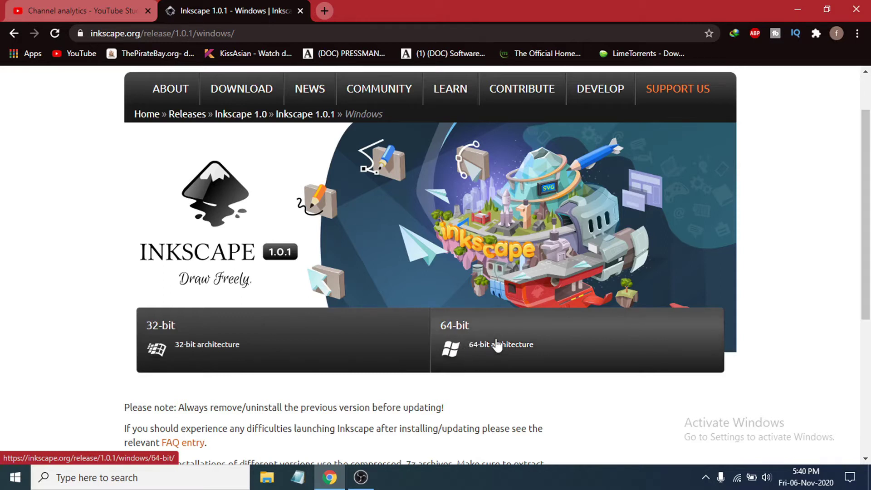
left_click(786, 2)
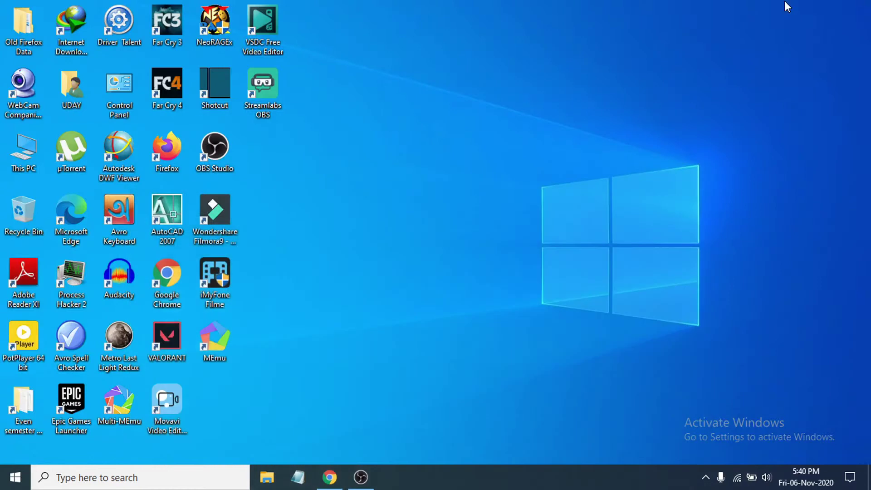
right_click(20, 158)
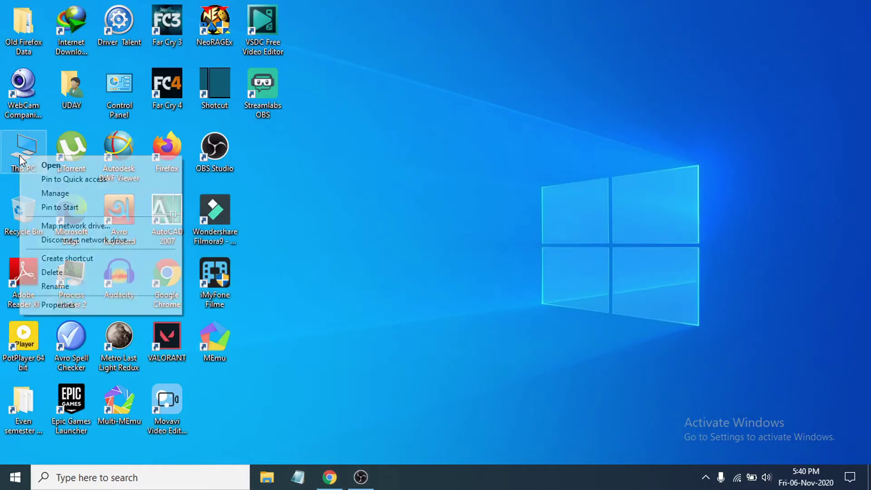
left_click(65, 305)
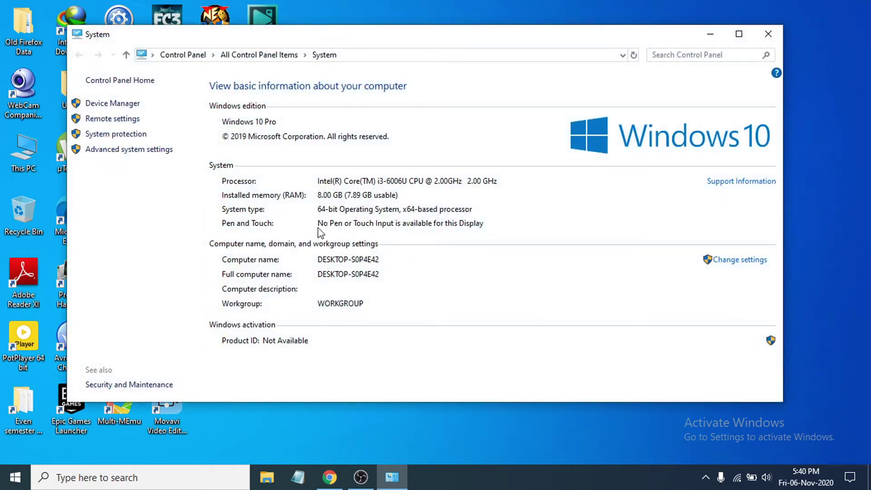
left_click(713, 39)
left_click(330, 477)
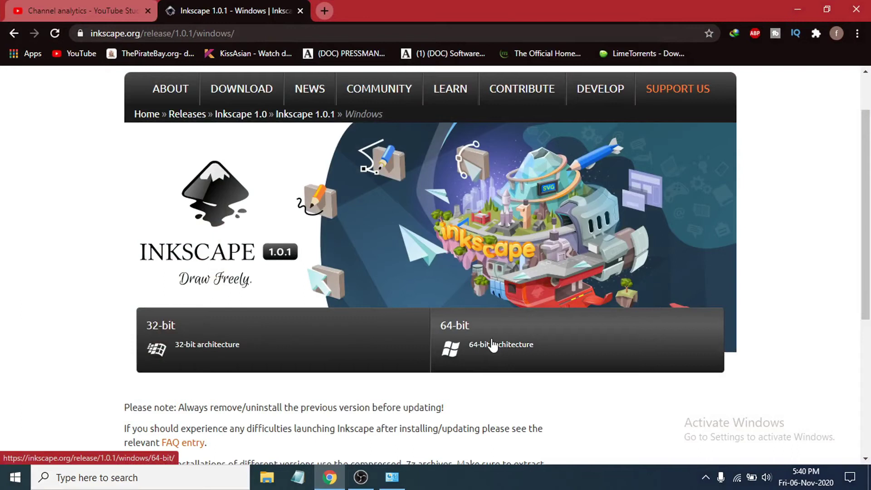
Download the 64-bit Inkscape 1.0.1 .exe installer with IDM and show it in Downloads\Programs
left_click(493, 346)
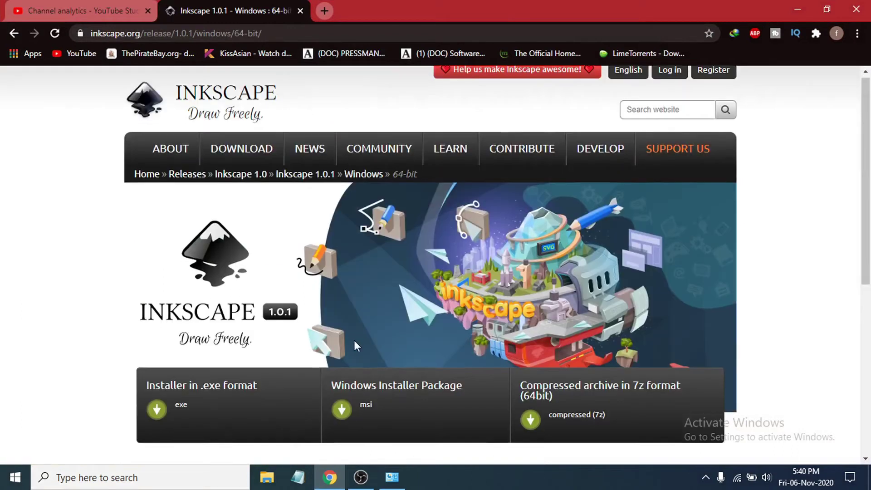
scroll(355, 345, "down", 1)
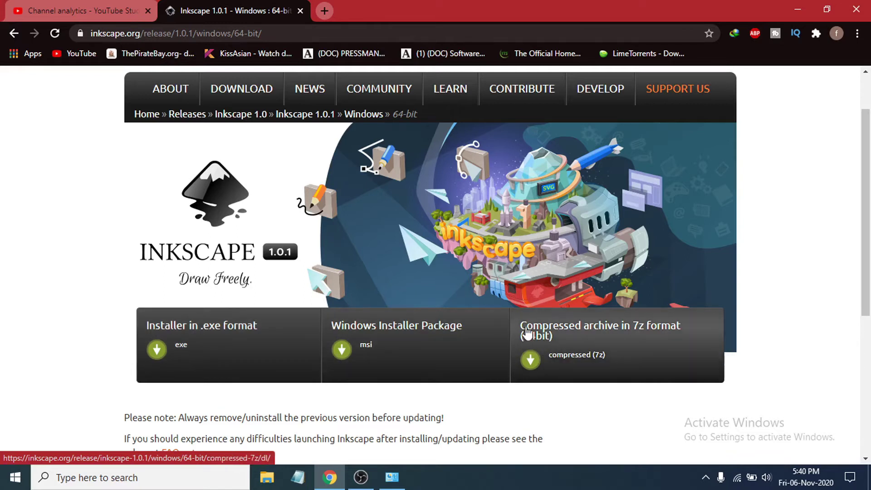
left_click(230, 353)
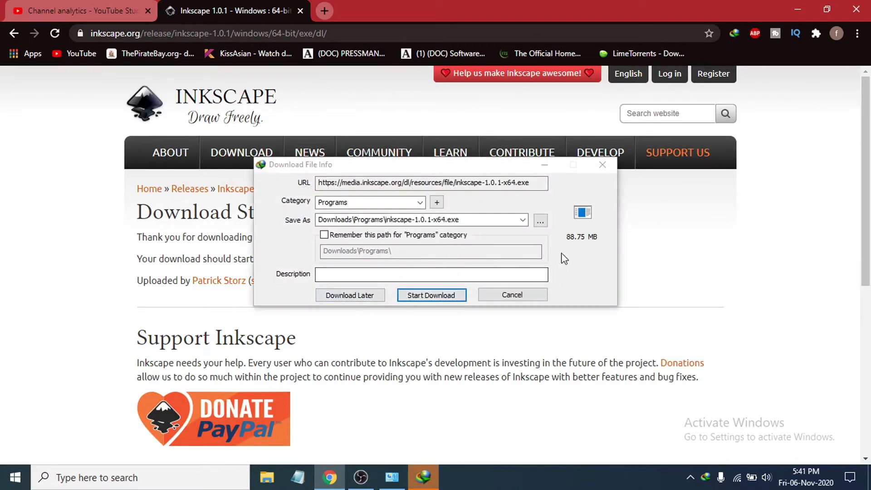
left_click(429, 296)
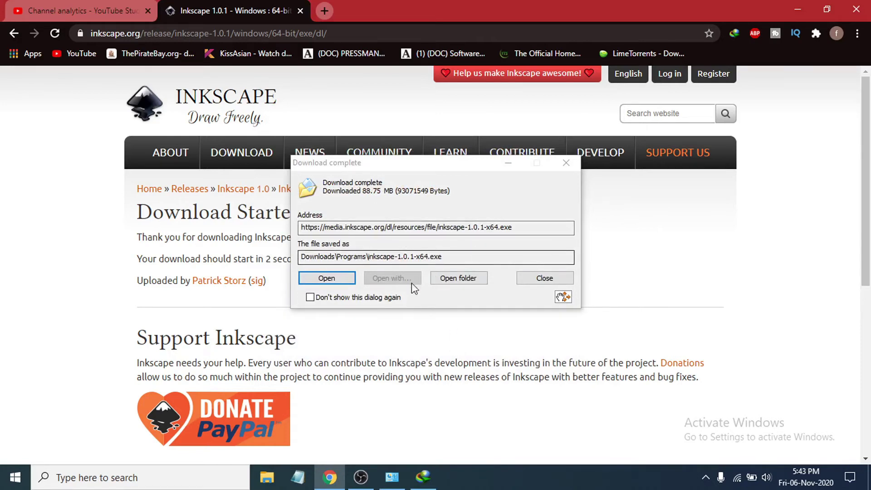
left_click(458, 278)
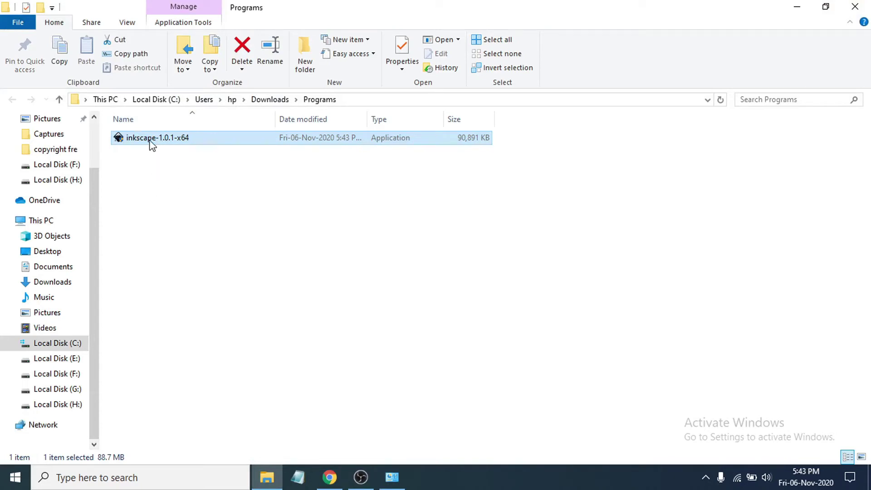
Minimize File Explorer and Chrome, leaving the Inkscape Setup welcome window visible
left_click(796, 7)
left_click(790, 8)
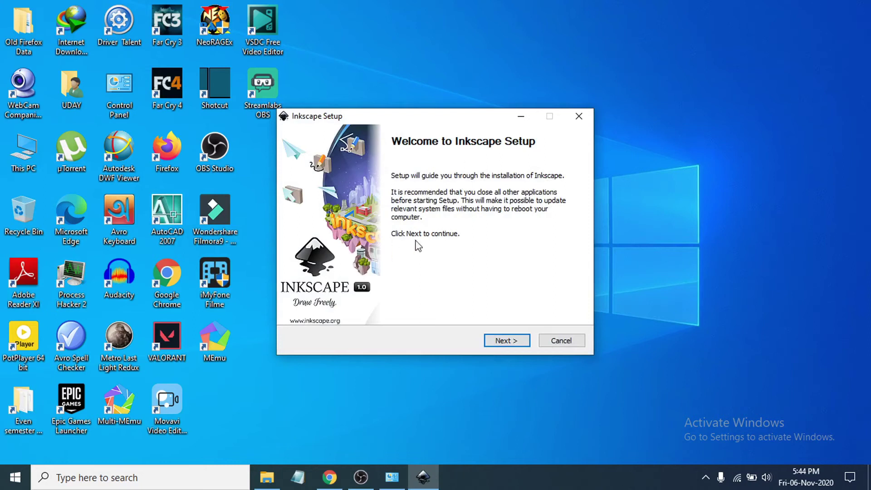
Pass the welcome page, accept the GPL licence, and keep the default install options
left_click(508, 342)
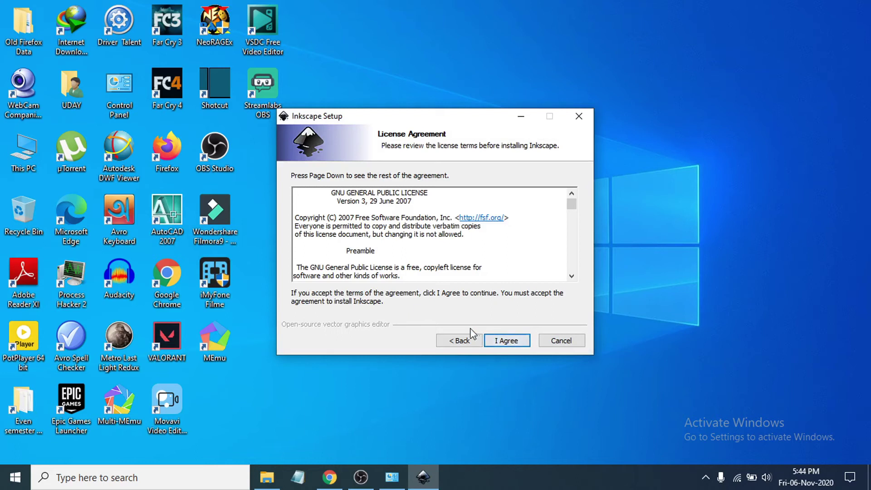
left_click(507, 341)
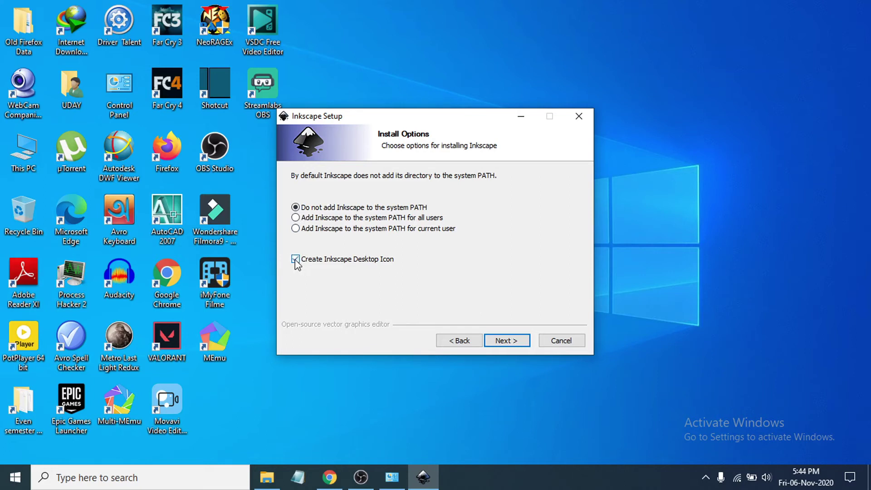
left_click(505, 344)
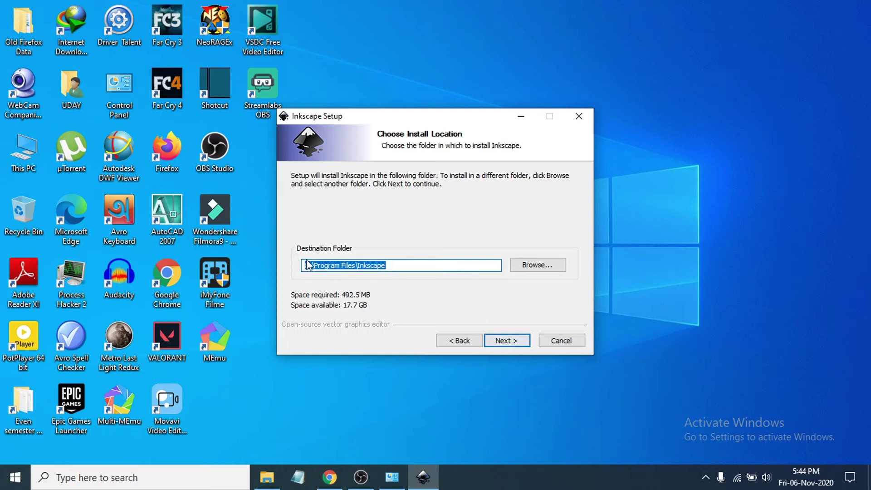
Change the install folder from C:\Program Files\Inkscape to E:\Inkscape and continue
left_click(536, 265)
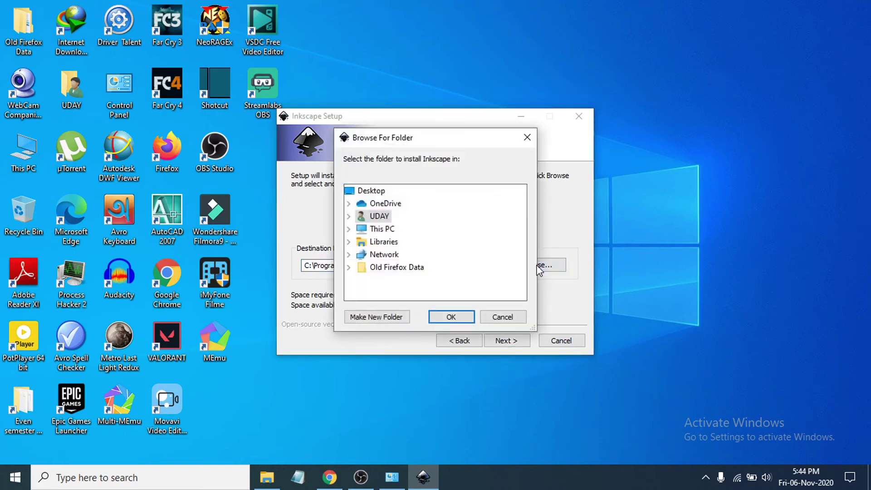
left_click(349, 229)
scroll(418, 272, "down", 2)
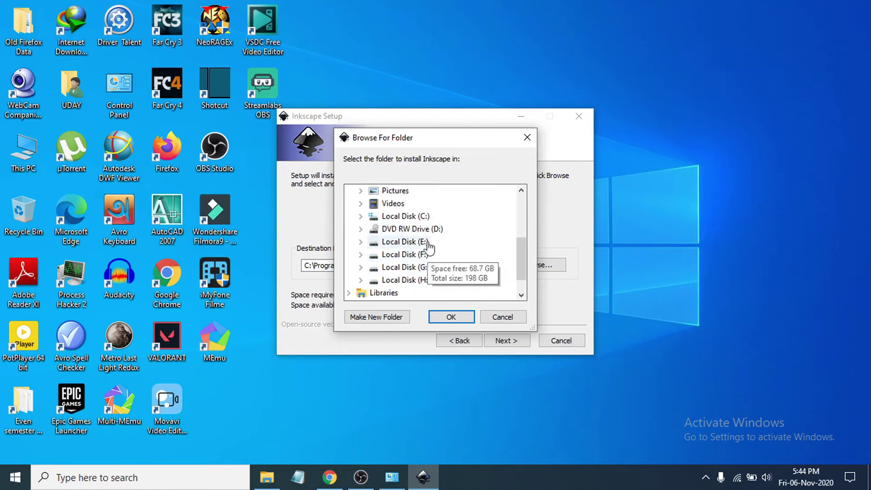
double_click(400, 241)
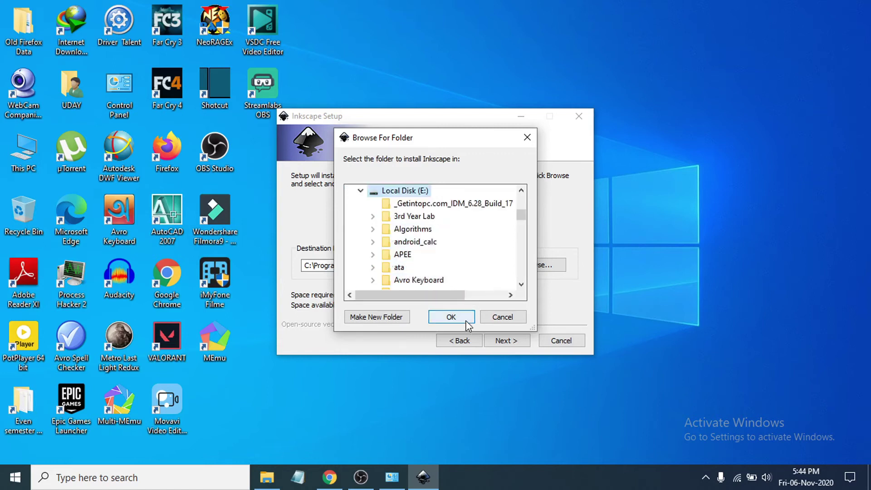
left_click(464, 321)
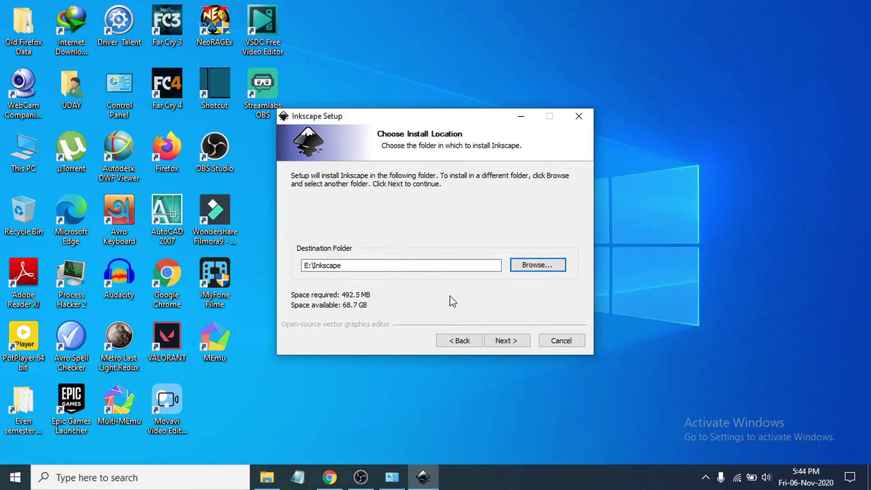
left_click(510, 344)
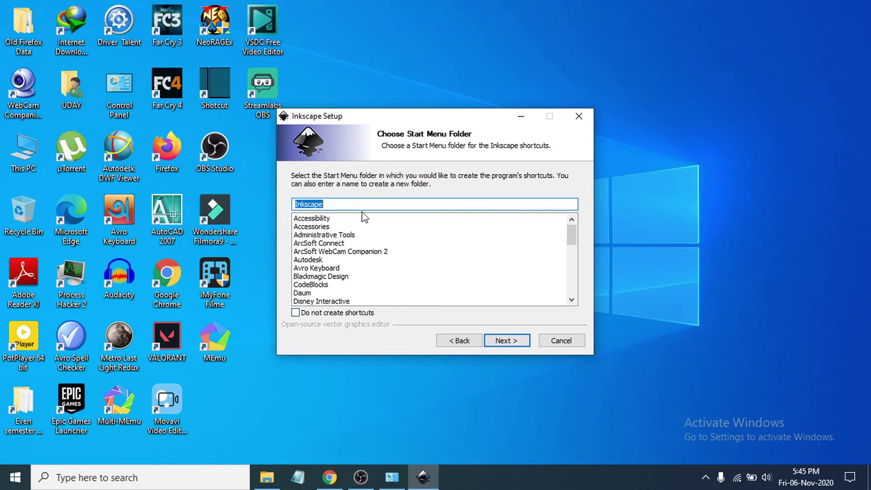
Keep the Inkscape Start Menu folder, install the Full component set, and finish with Run Inkscape checked
left_click(512, 346)
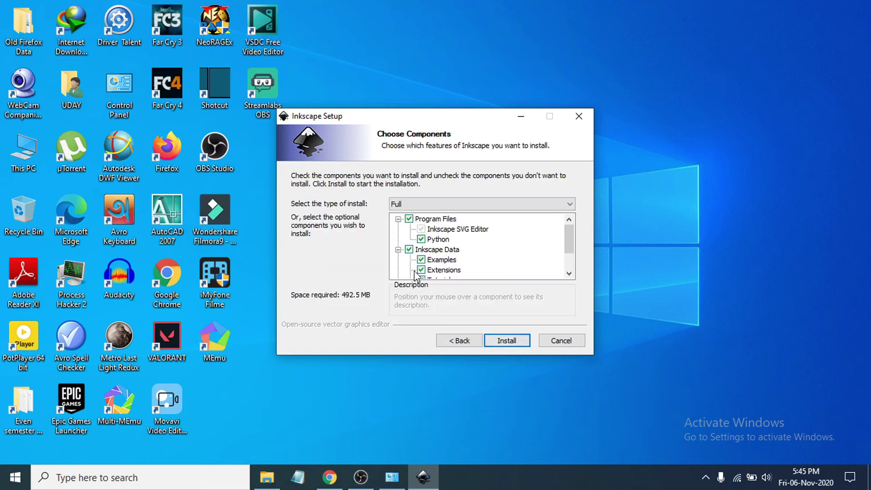
left_click(505, 341)
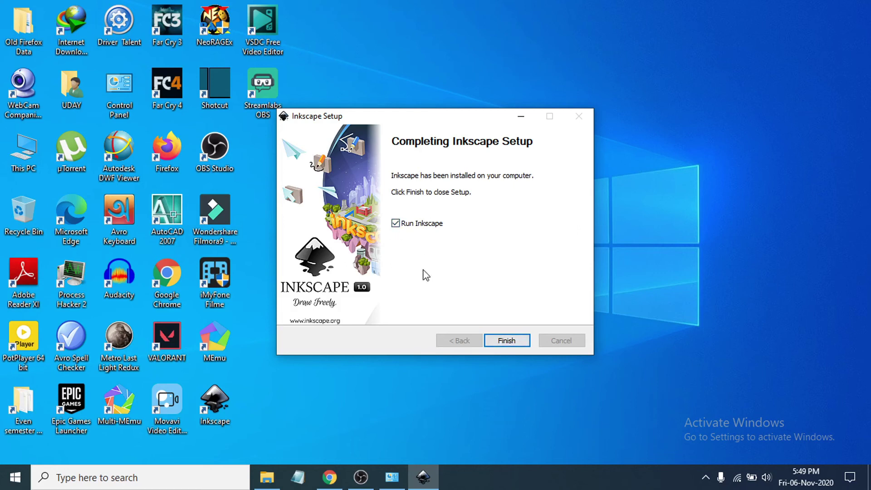
left_click(494, 342)
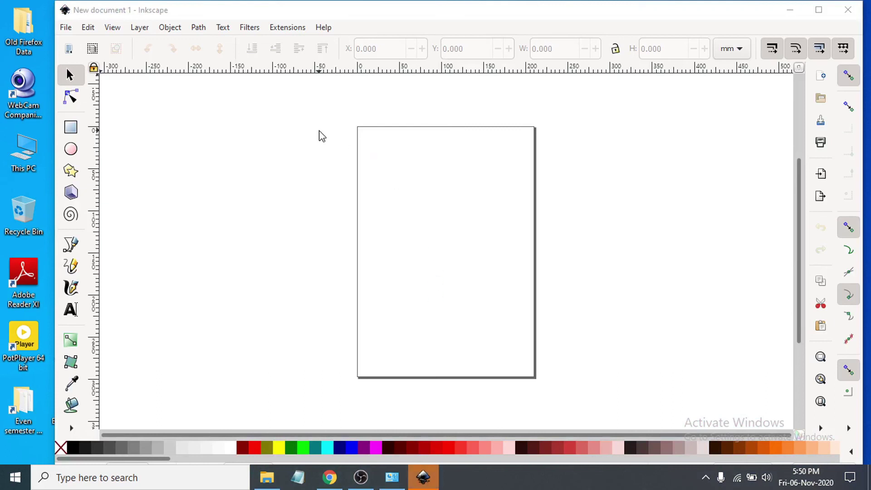
left_click(497, 302)
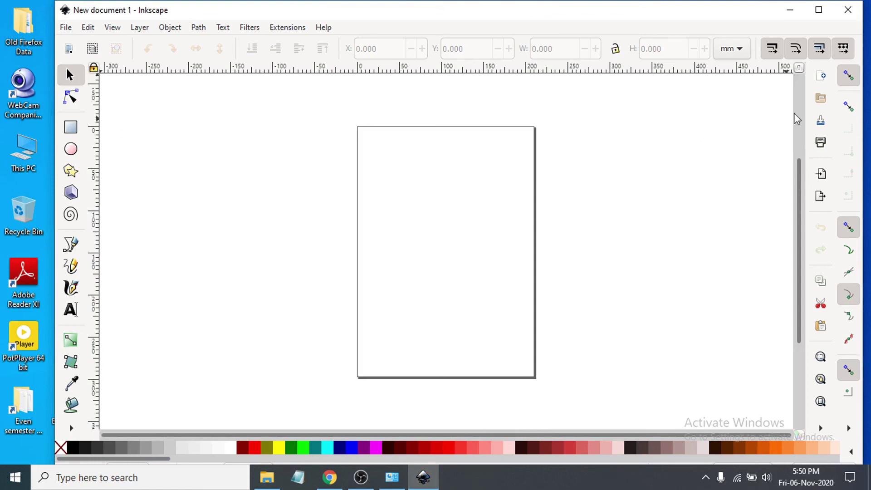
left_click(324, 30)
left_click(353, 200)
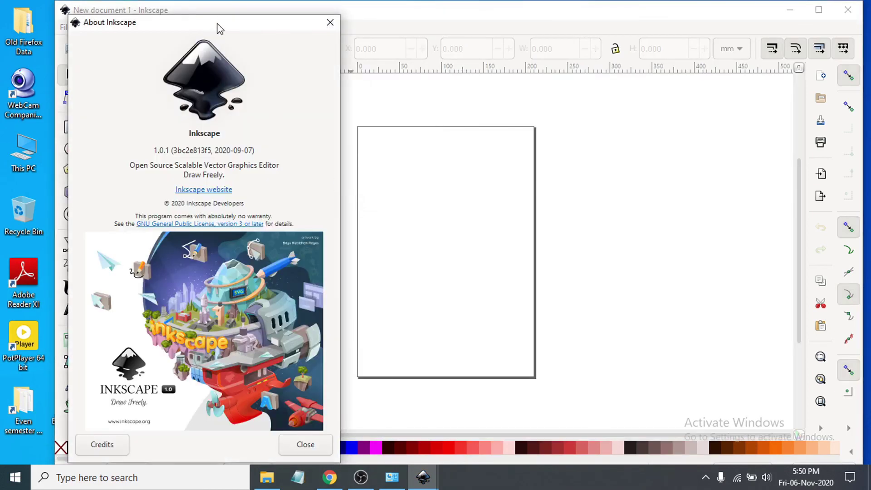
left_click_drag(218, 27, 375, 30)
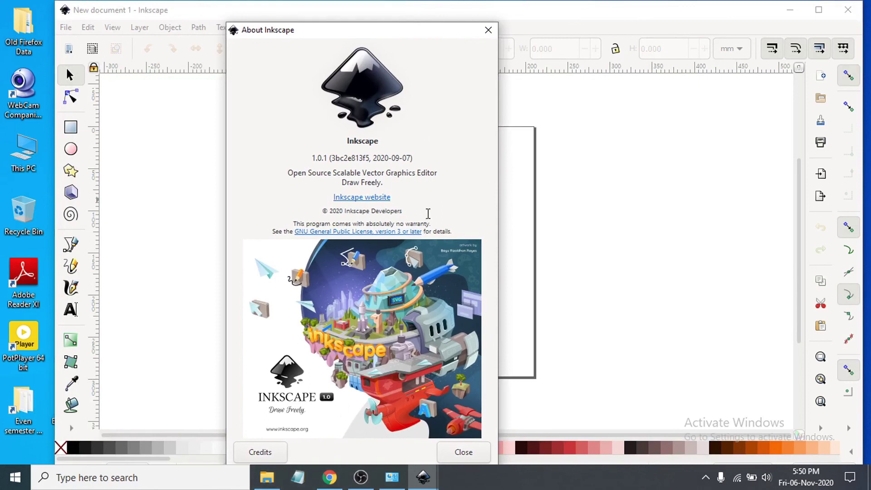
left_click(489, 31)
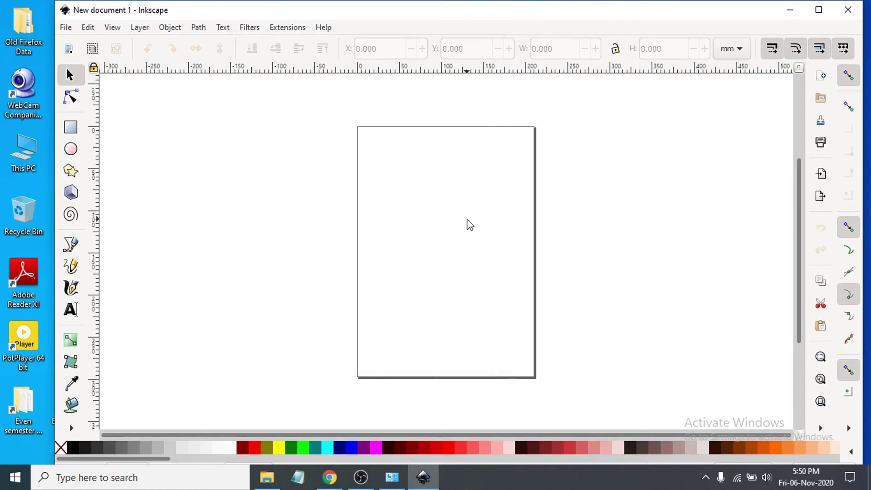